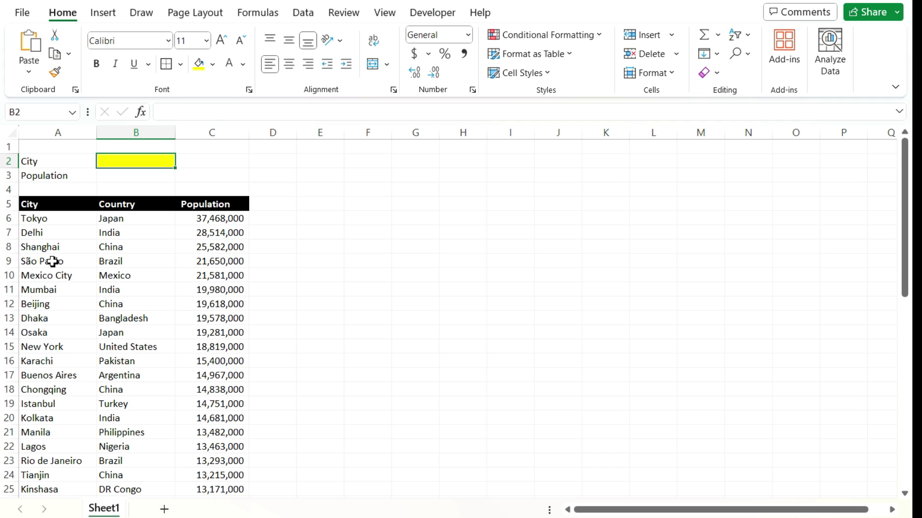
# - Select the Tokyo-to-Shenyang list in A6:A55 and name it Cities in the Name Box
pyautogui.click(122, 177)
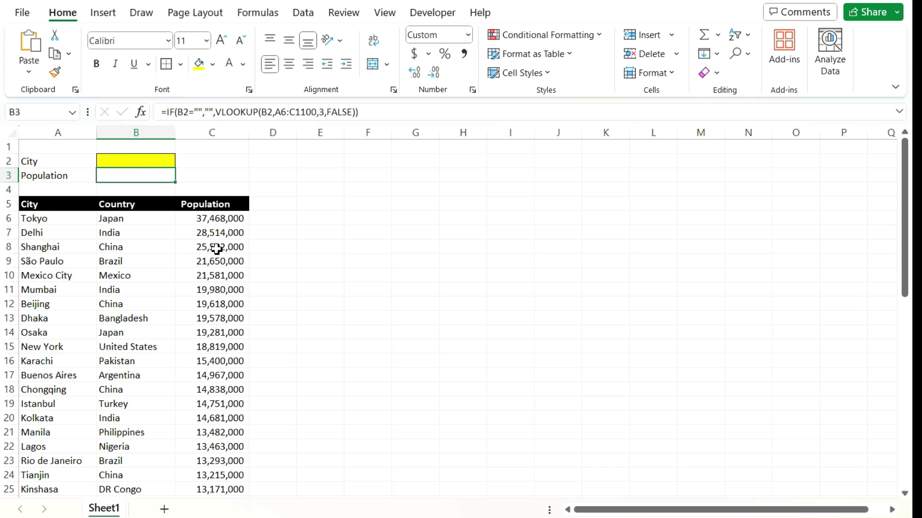
pyautogui.click(153, 162)
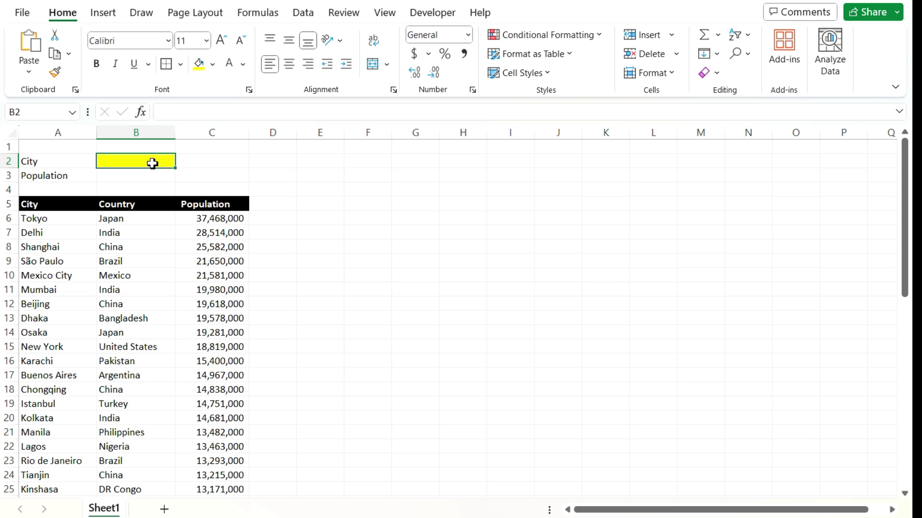
pyautogui.click(73, 221)
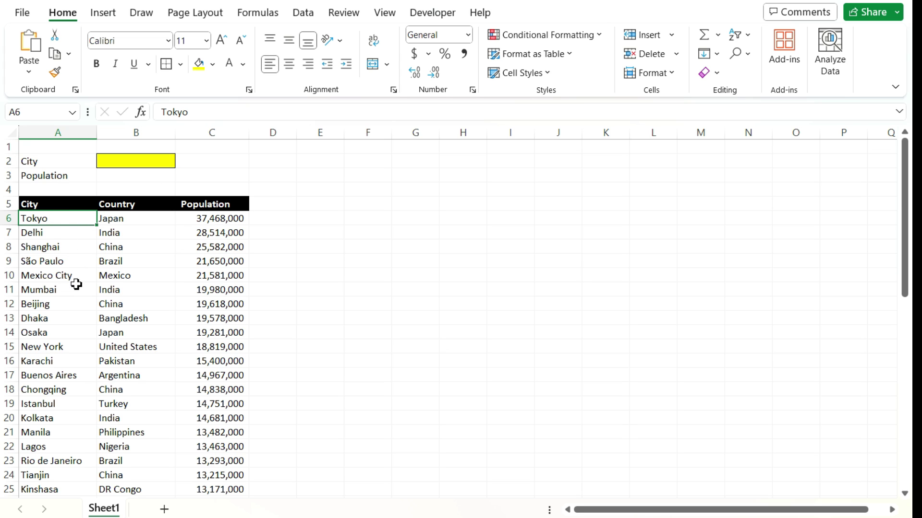
pyautogui.scroll(-12, 76, 285)
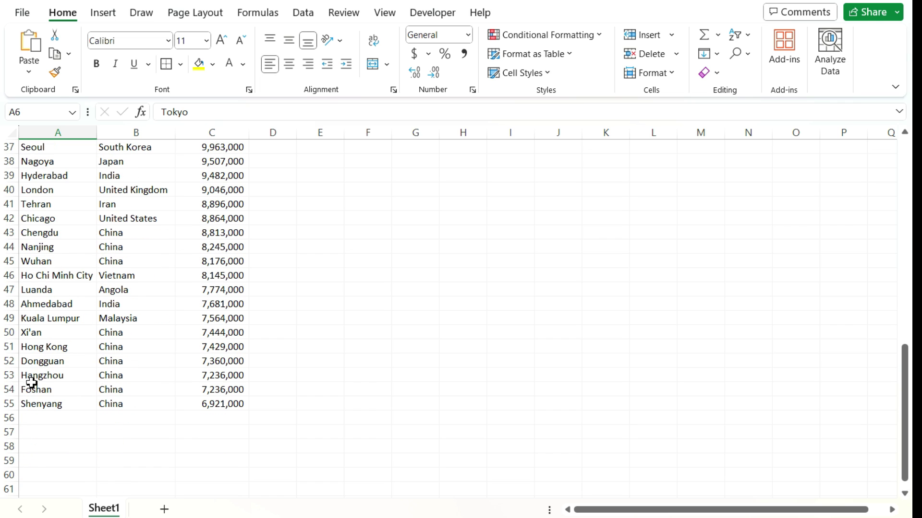
pyautogui.keyDown('shift'); pyautogui.click(51, 403); pyautogui.keyUp('shift')
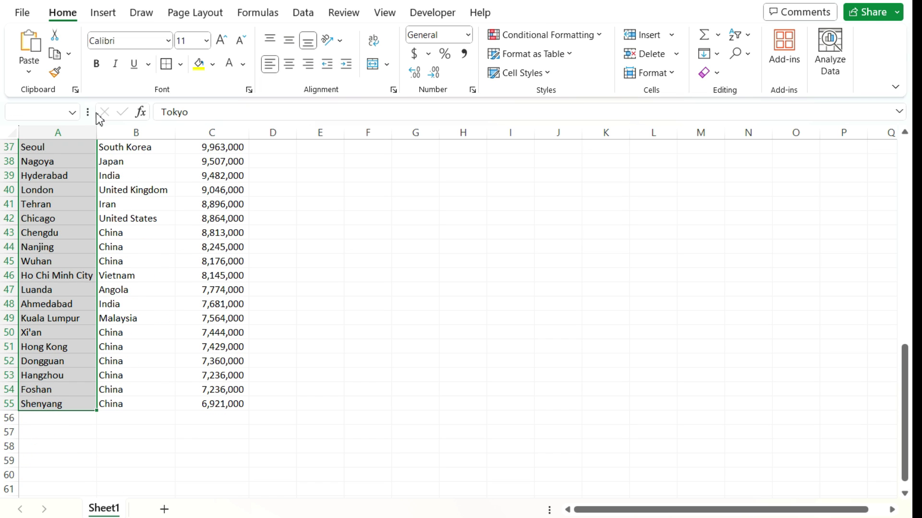
pyautogui.click(66, 111)
pyautogui.write('Cities')
pyautogui.press('Return')
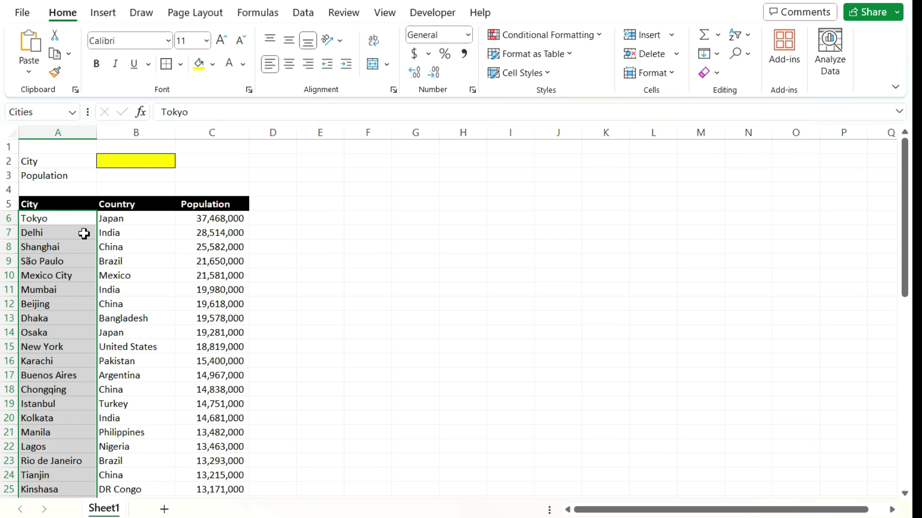
# - Check that the Cities name selects A6:A55 from the Name Box list, then select B2
pyautogui.click(113, 217)
pyautogui.click(72, 112)
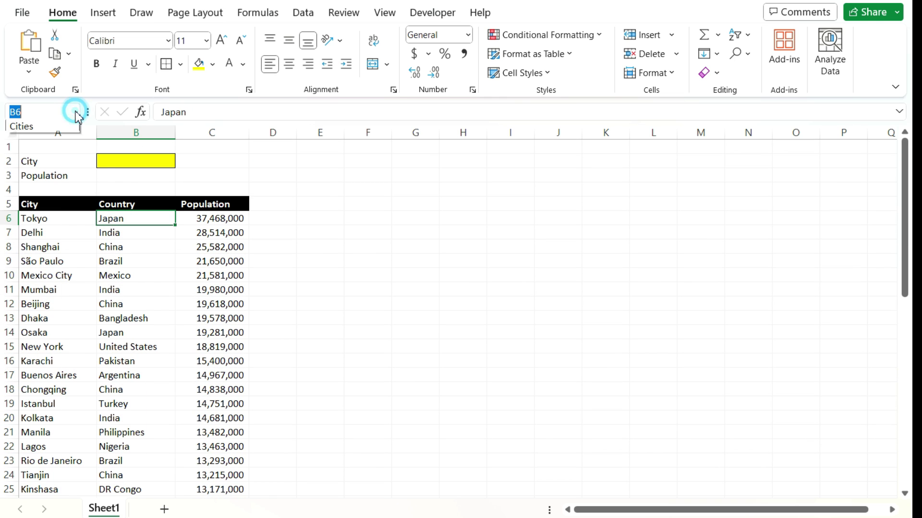
pyautogui.click(37, 128)
pyautogui.scroll(-7, 102, 285)
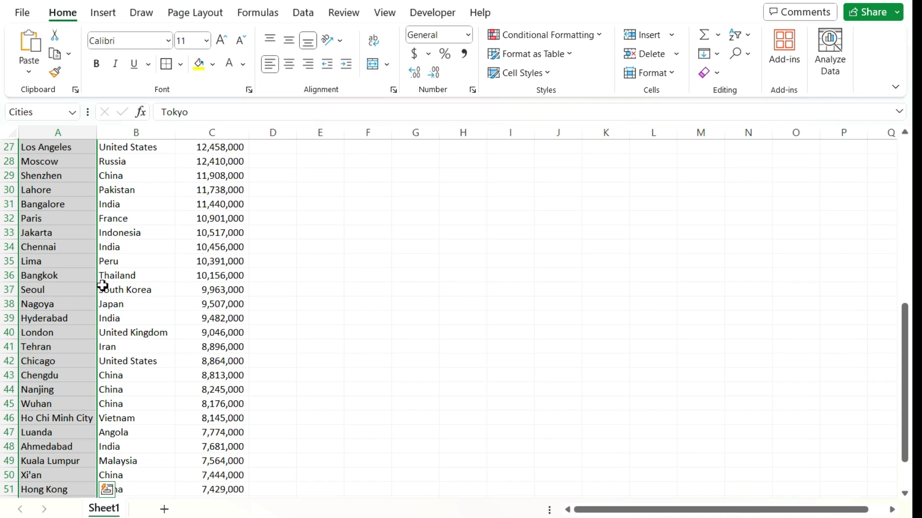
pyautogui.scroll(9, 102, 286)
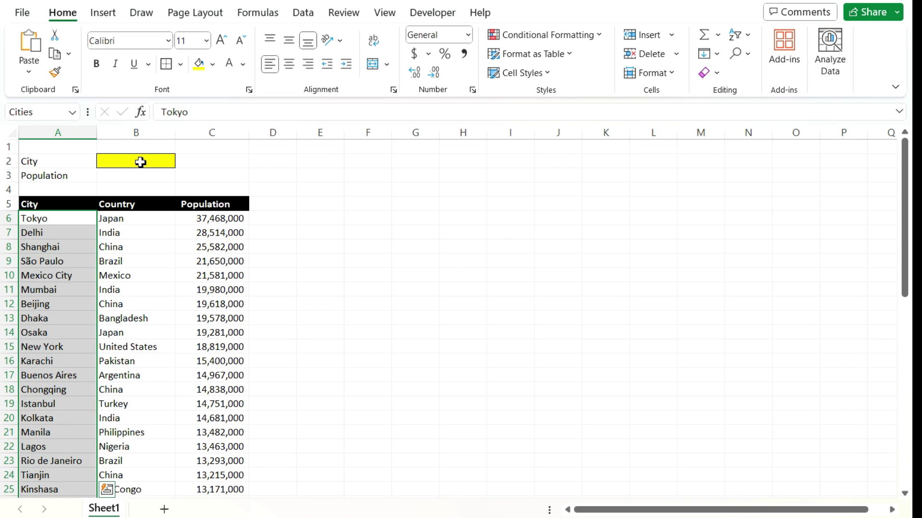
pyautogui.click(140, 162)
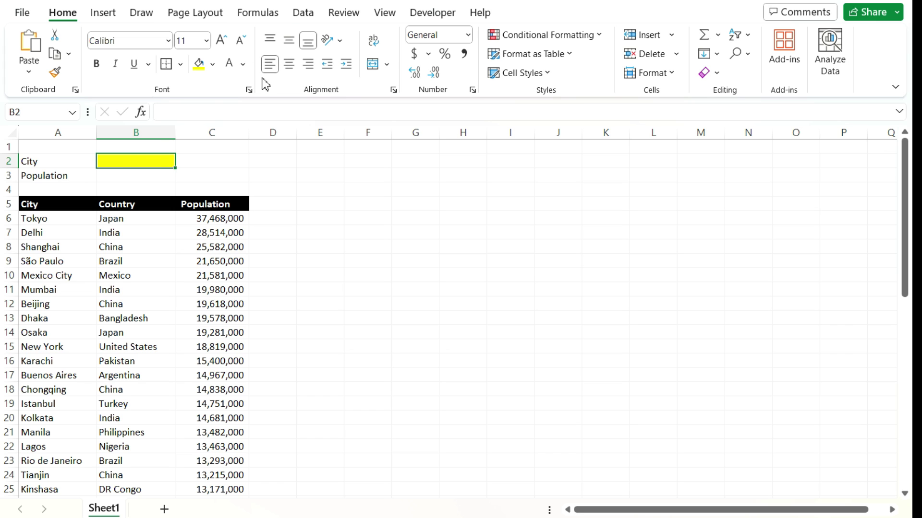
# - Give B2 a List data-validation rule with source =Cities
pyautogui.click(303, 13)
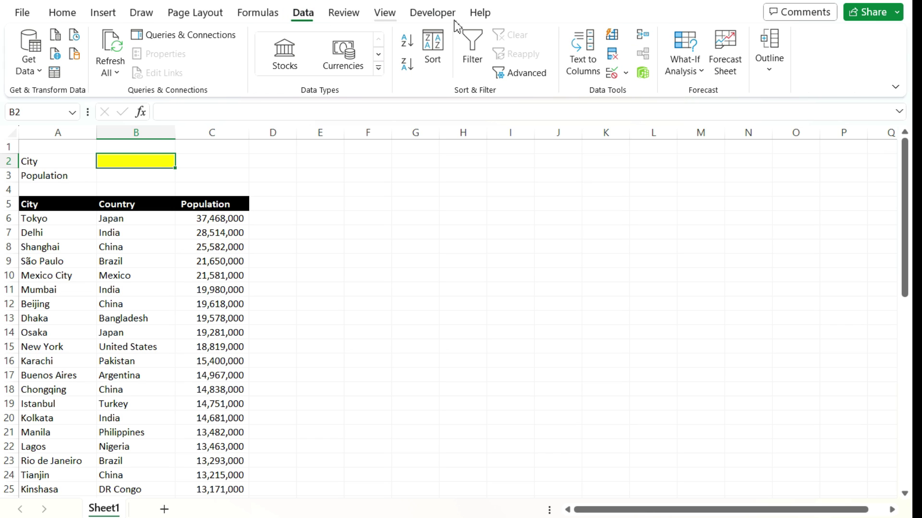
pyautogui.click(612, 75)
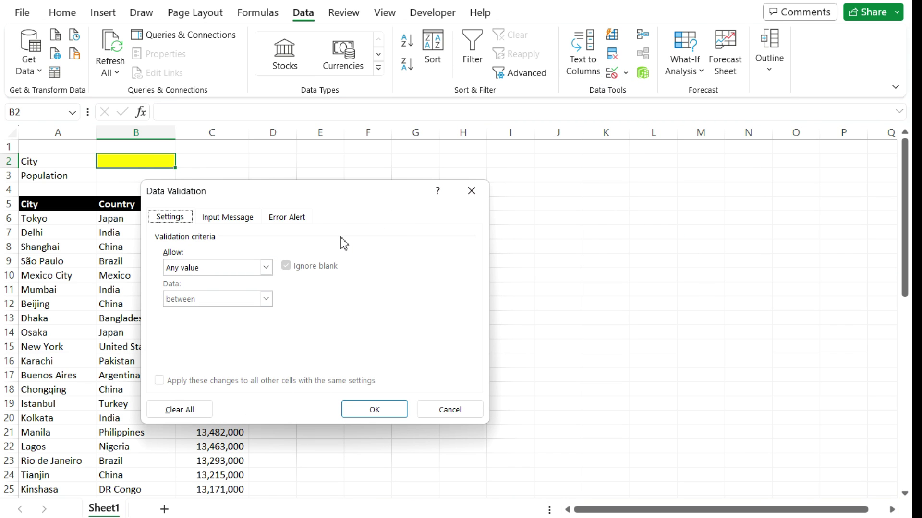
pyautogui.click(265, 267)
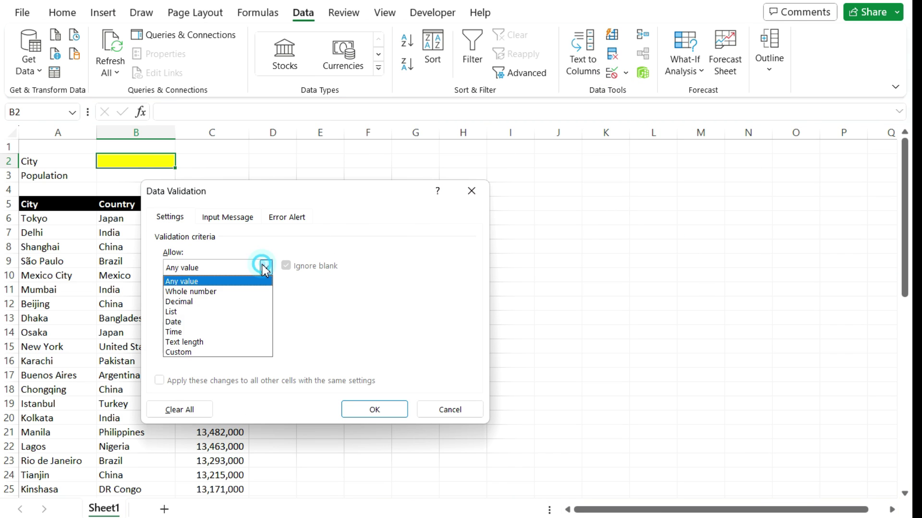
pyautogui.click(180, 313)
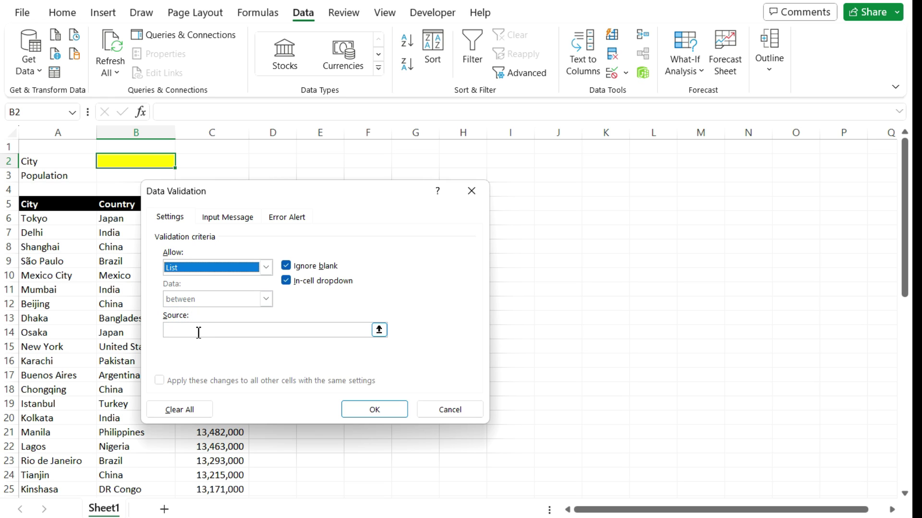
pyautogui.click(197, 331)
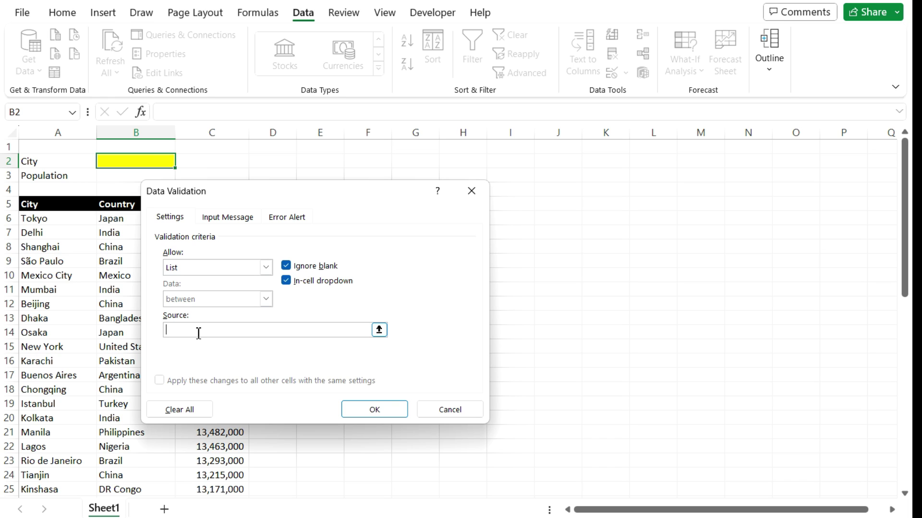
pyautogui.write('=Cities')
pyautogui.press('Return')
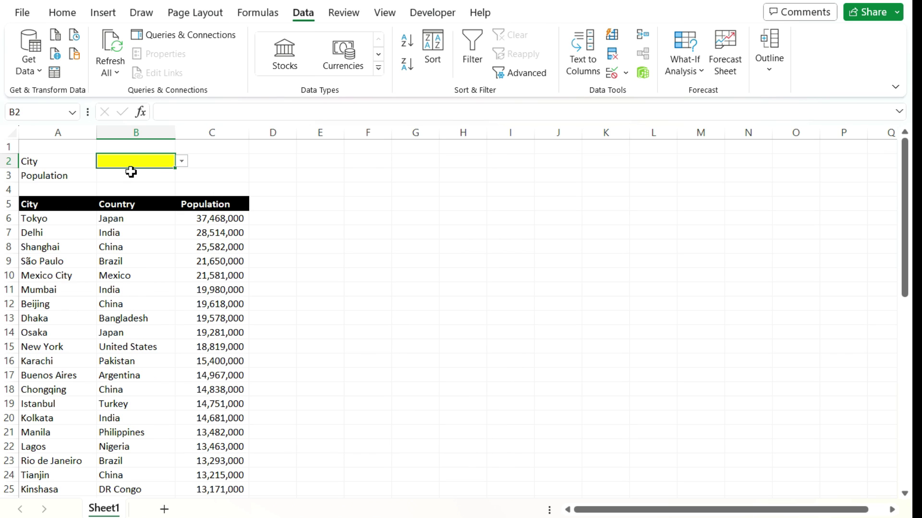
# - Test B2's dropdown with São Paulo, Dhaka and Delhi, then clear B2
pyautogui.click(183, 161)
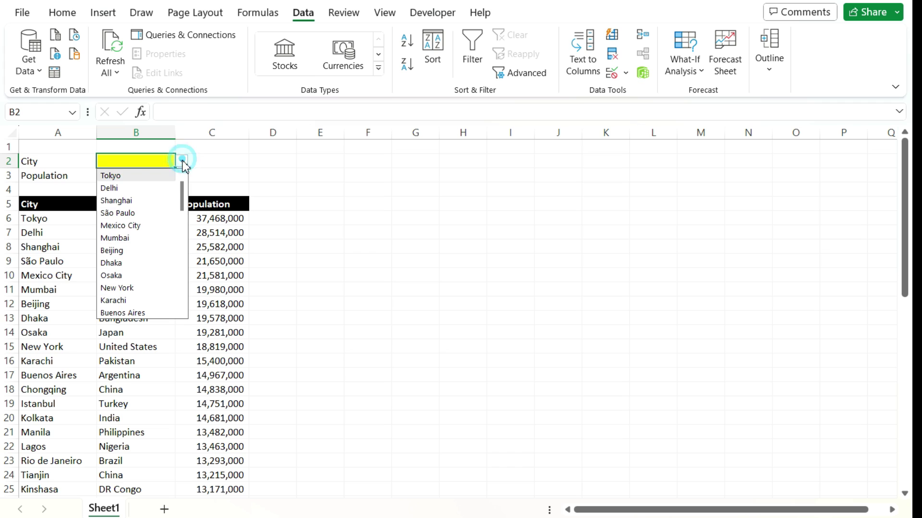
pyautogui.click(156, 213)
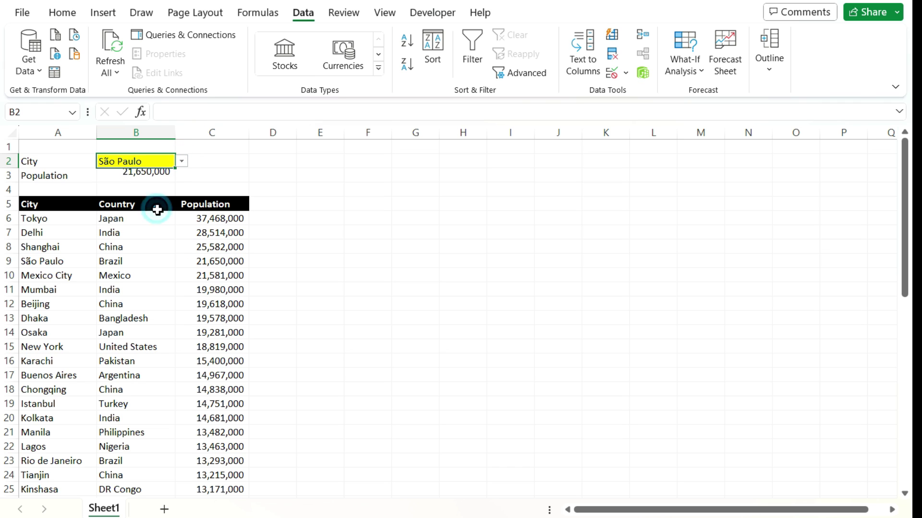
pyautogui.click(183, 161)
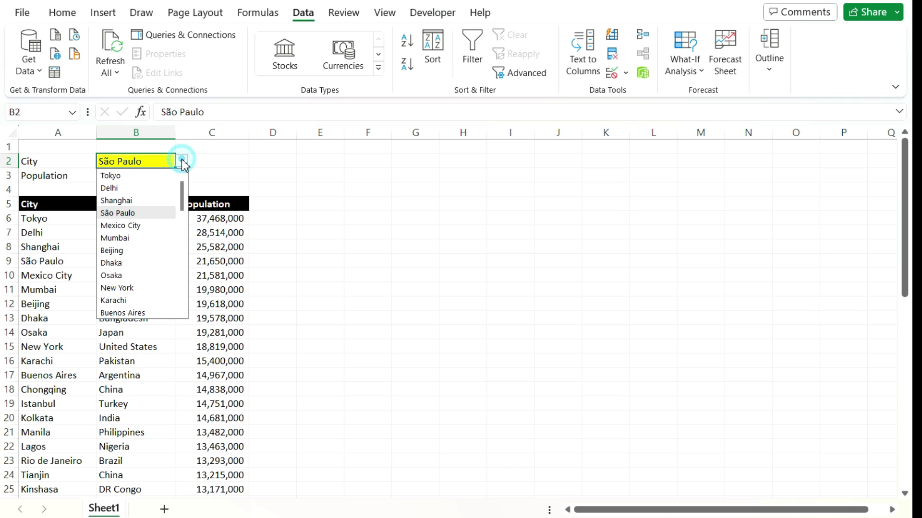
pyautogui.click(136, 261)
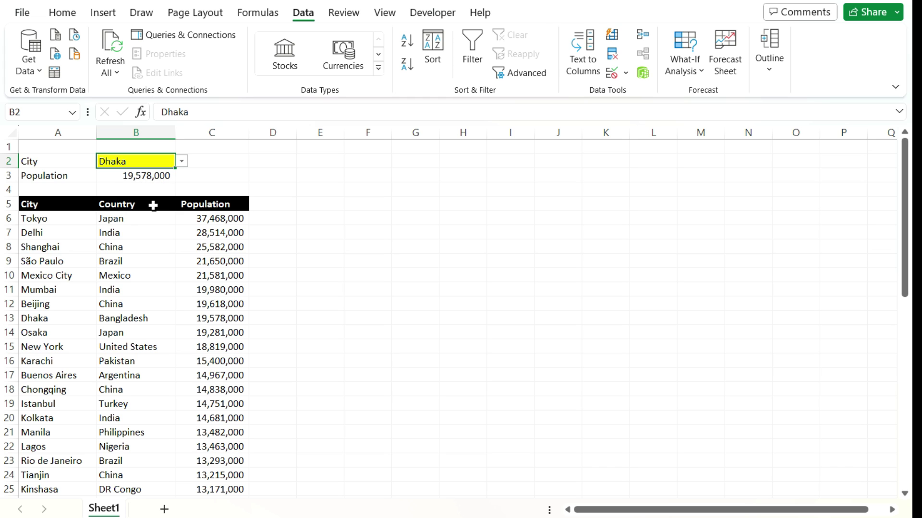
pyautogui.click(182, 161)
pyautogui.click(149, 189)
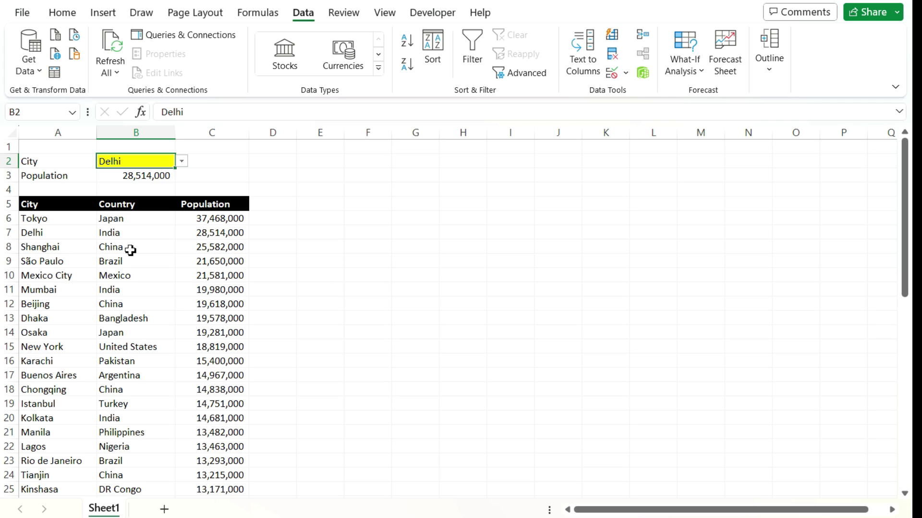
pyautogui.press('Delete')
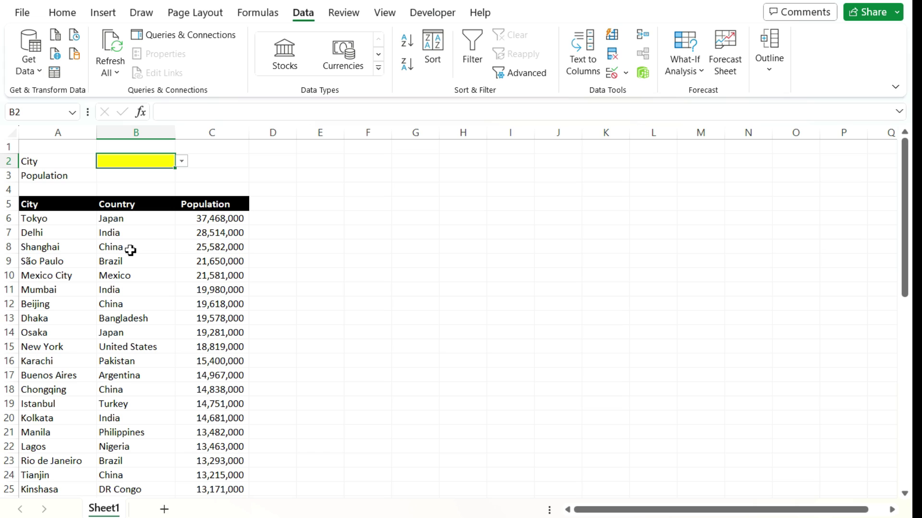
pyautogui.write('m')
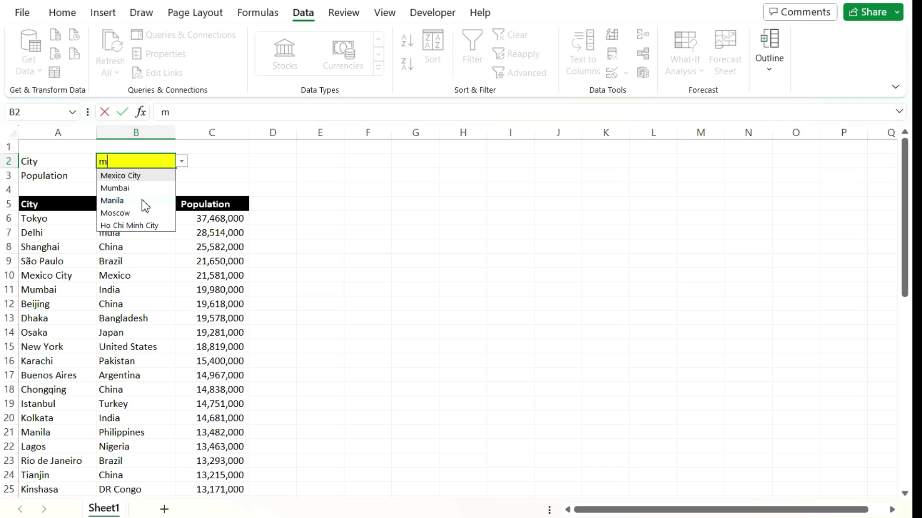
pyautogui.write('ex')
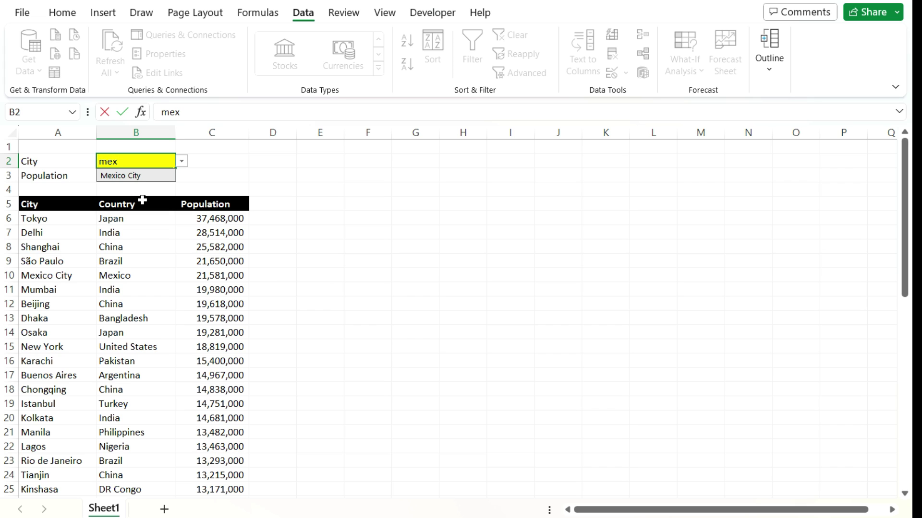
pyautogui.press('BackSpace')
pyautogui.press('BackSpace')
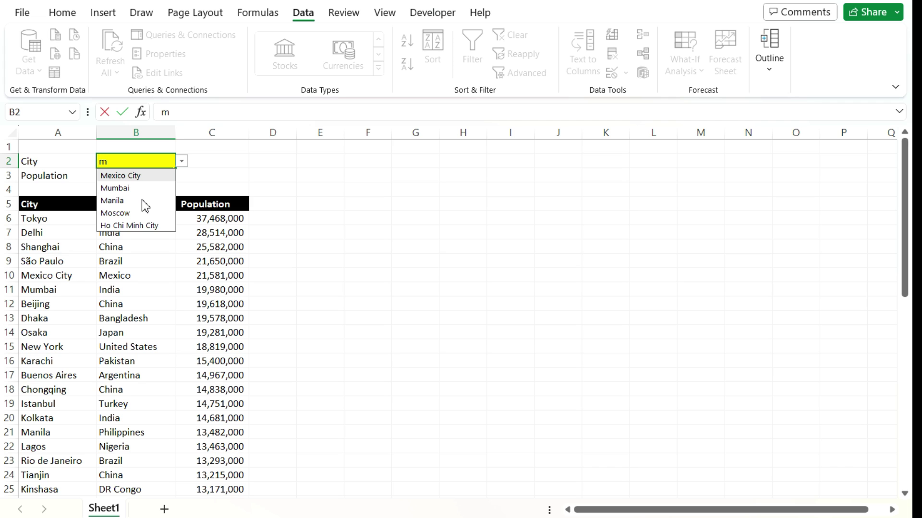
pyautogui.press('BackSpace')
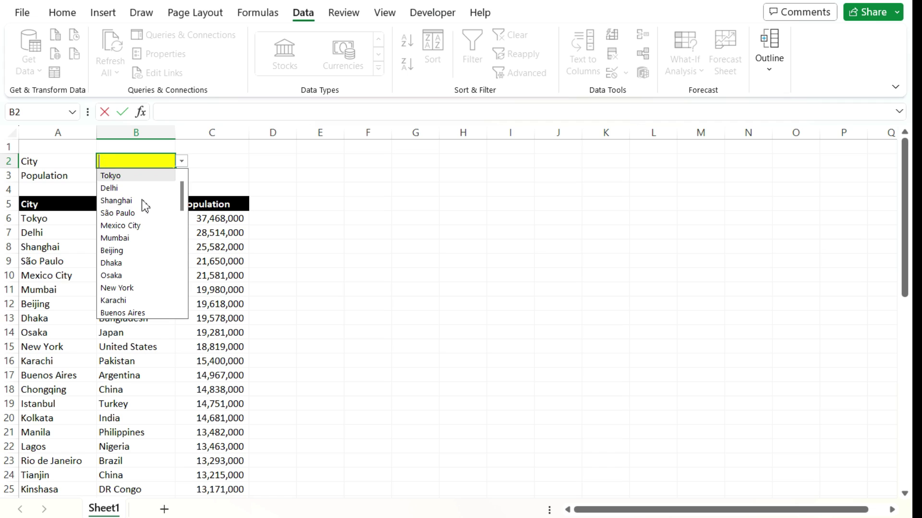
pyautogui.write('c')
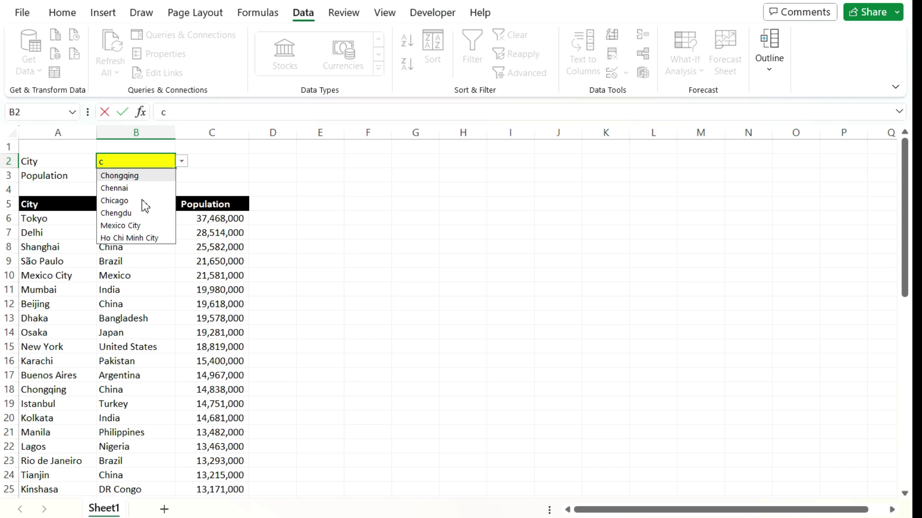
pyautogui.press('Escape')
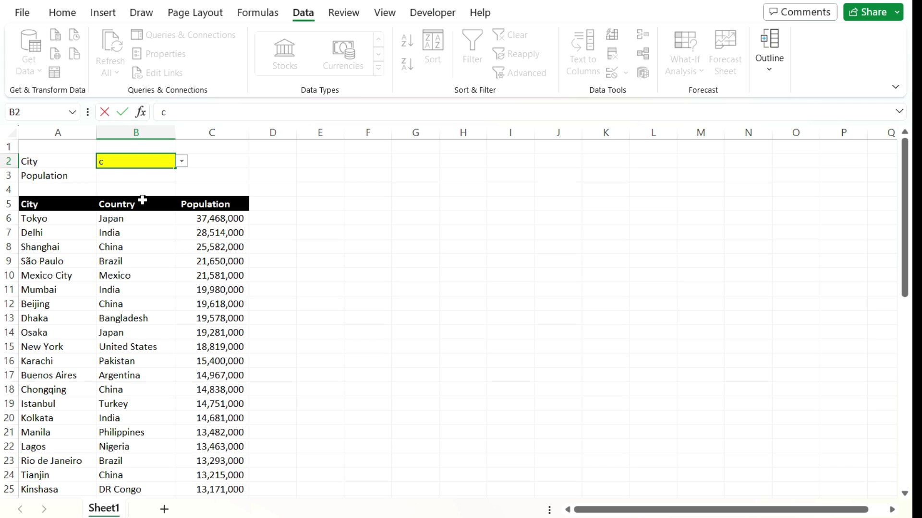
pyautogui.press('Escape')
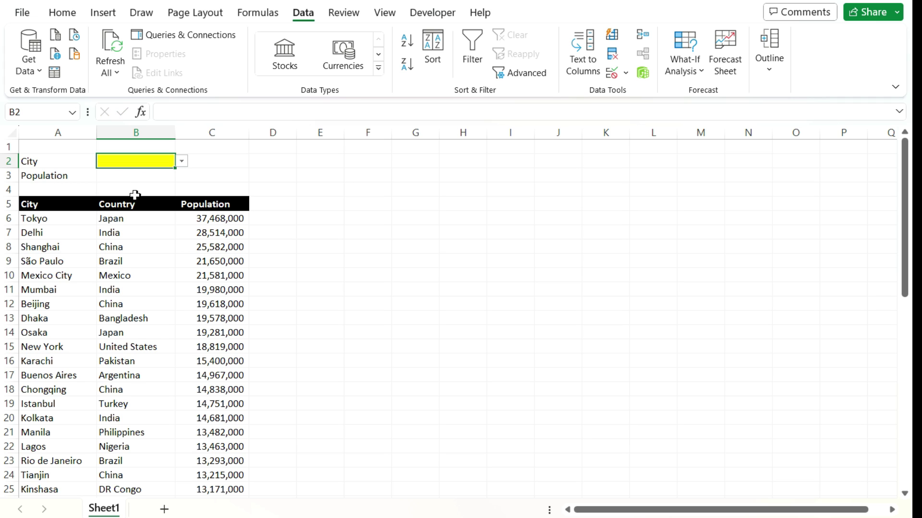
pyautogui.click(427, 15)
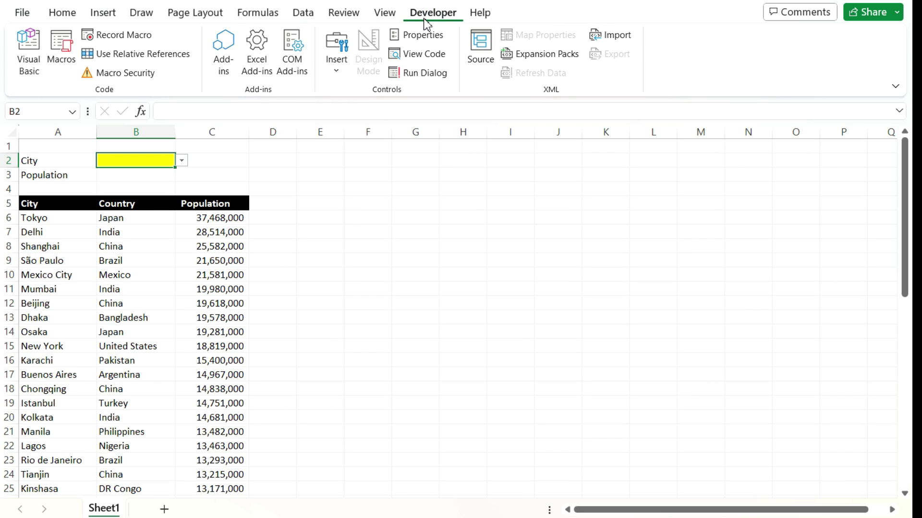
pyautogui.click(338, 72)
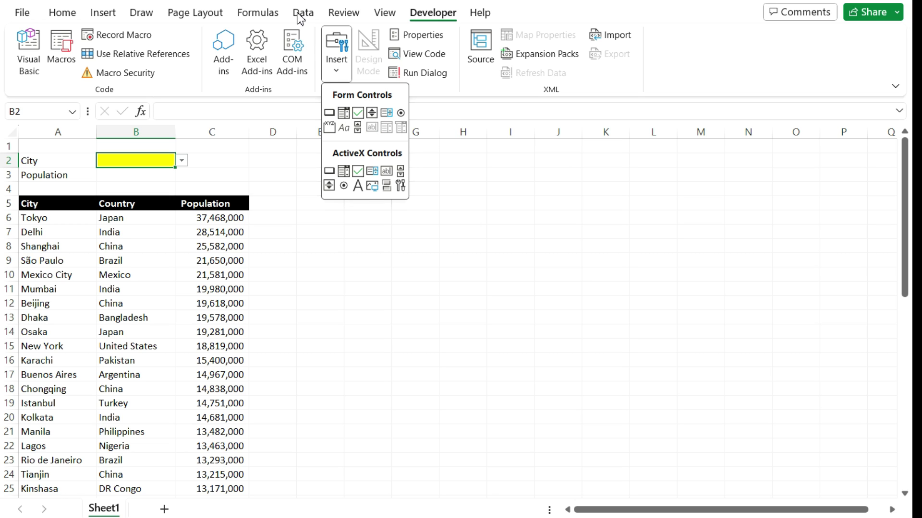
pyautogui.click(71, 20)
pyautogui.click(70, 19)
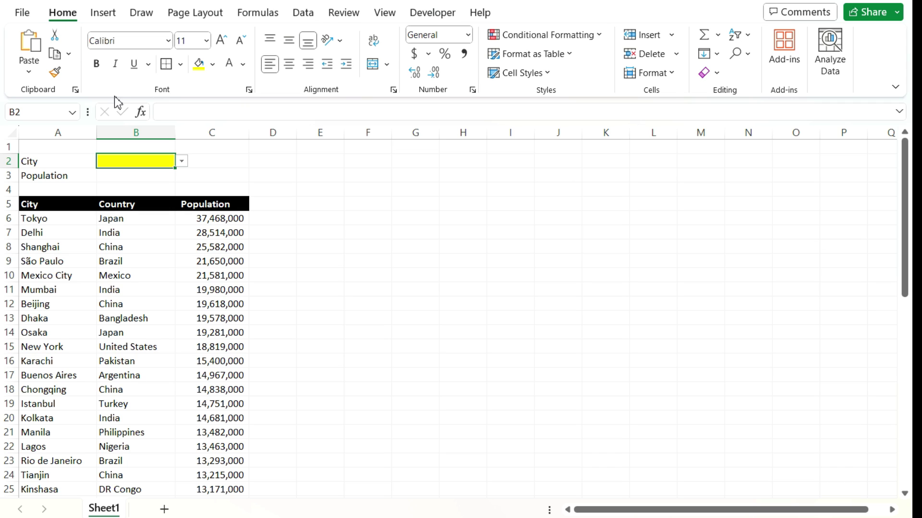
# - Scroll through B2's city dropdown and close it without choosing a city
pyautogui.click(182, 161)
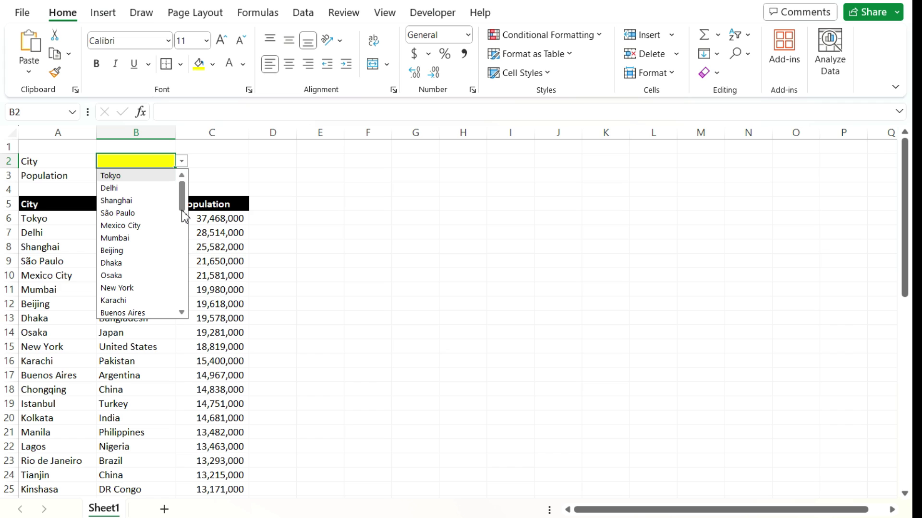
pyautogui.moveTo(183, 197); pyautogui.dragTo(185, 203)
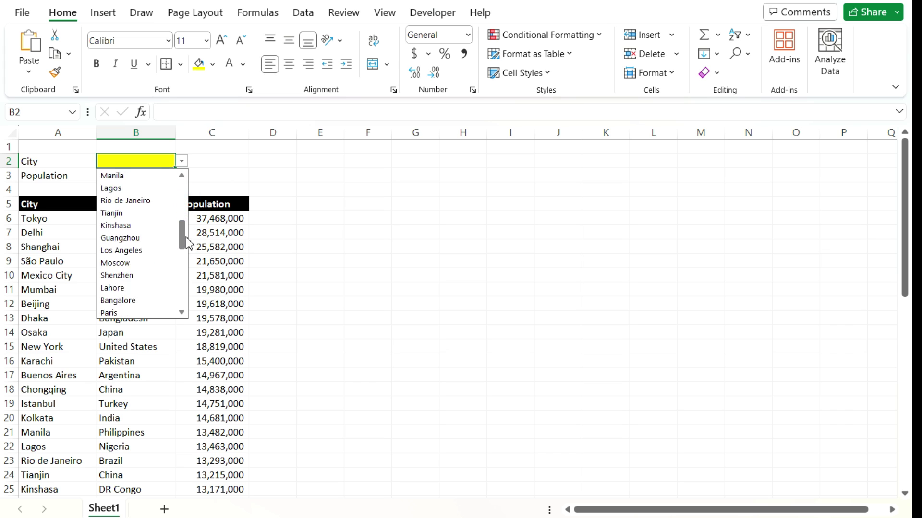
pyautogui.moveTo(189, 244); pyautogui.dragTo(182, 198)
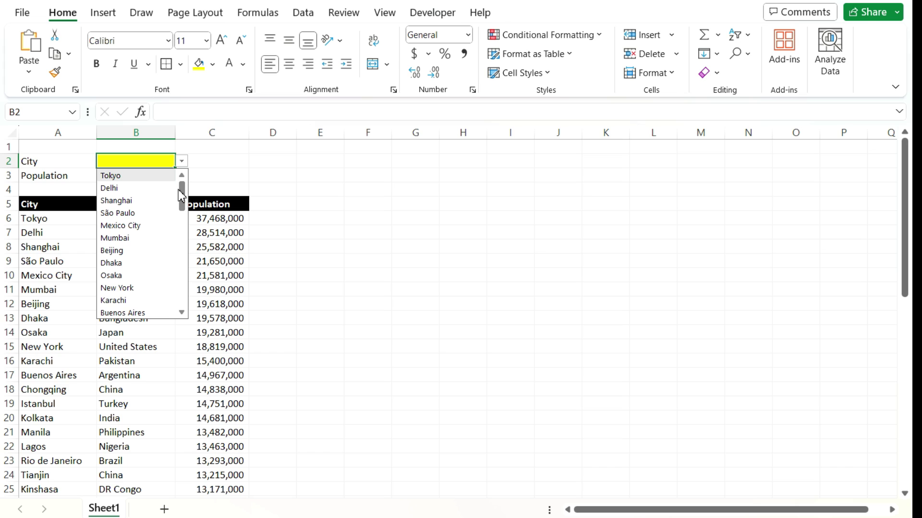
pyautogui.click(154, 162)
# - Type 'nan' in B2 and accept Nanjing, so B3 shows 8,245,000
pyautogui.write('t')
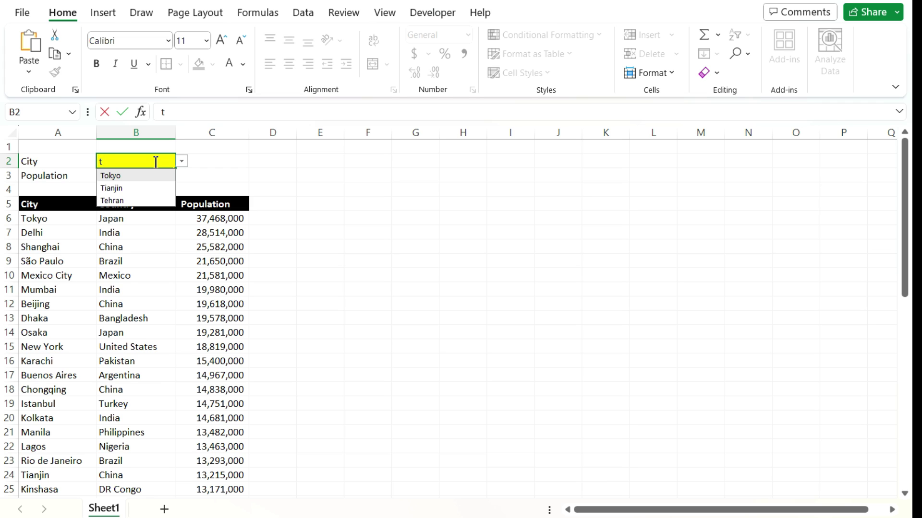
pyautogui.press('BackSpace')
pyautogui.write('nan')
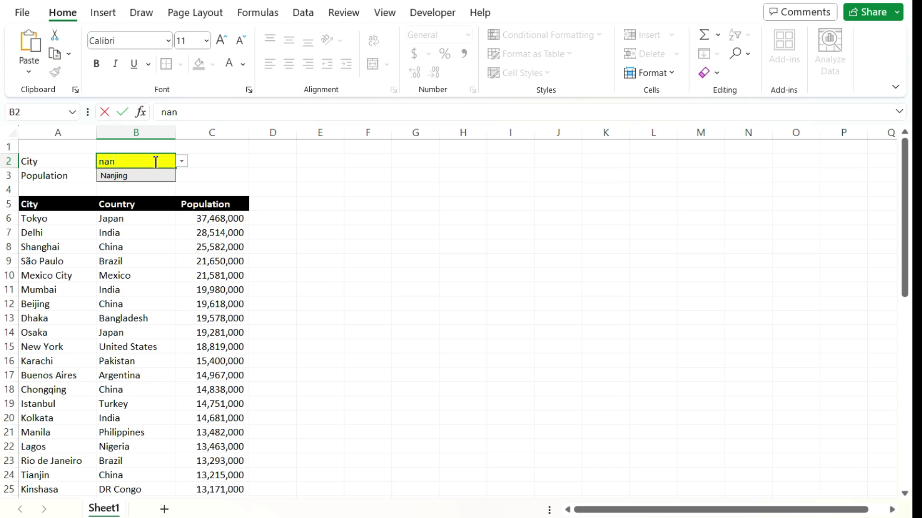
pyautogui.press('Tab')
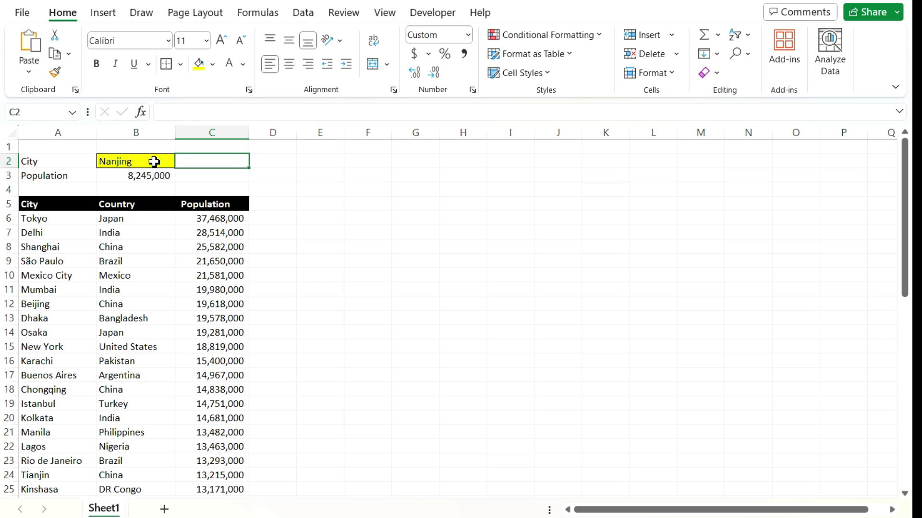
pyautogui.click(153, 161)
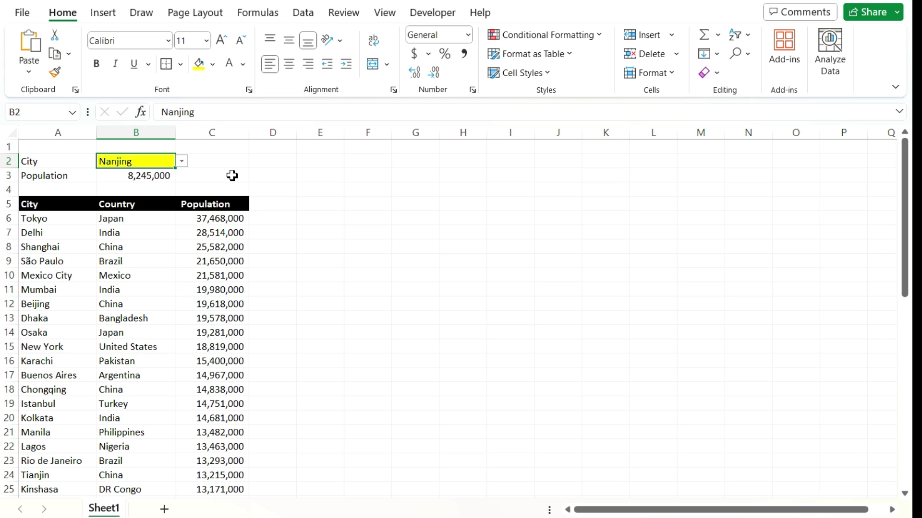